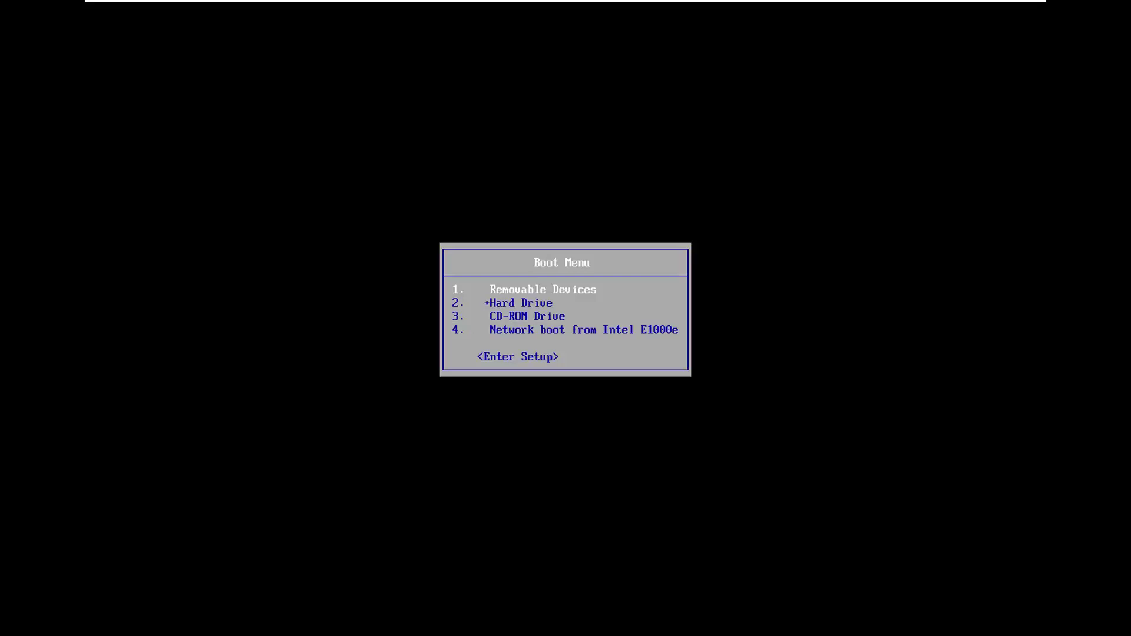
# Boot the computer from the CD-ROM drive into the Windows installation media.
pyautogui.press('Down')
pyautogui.press('Down')
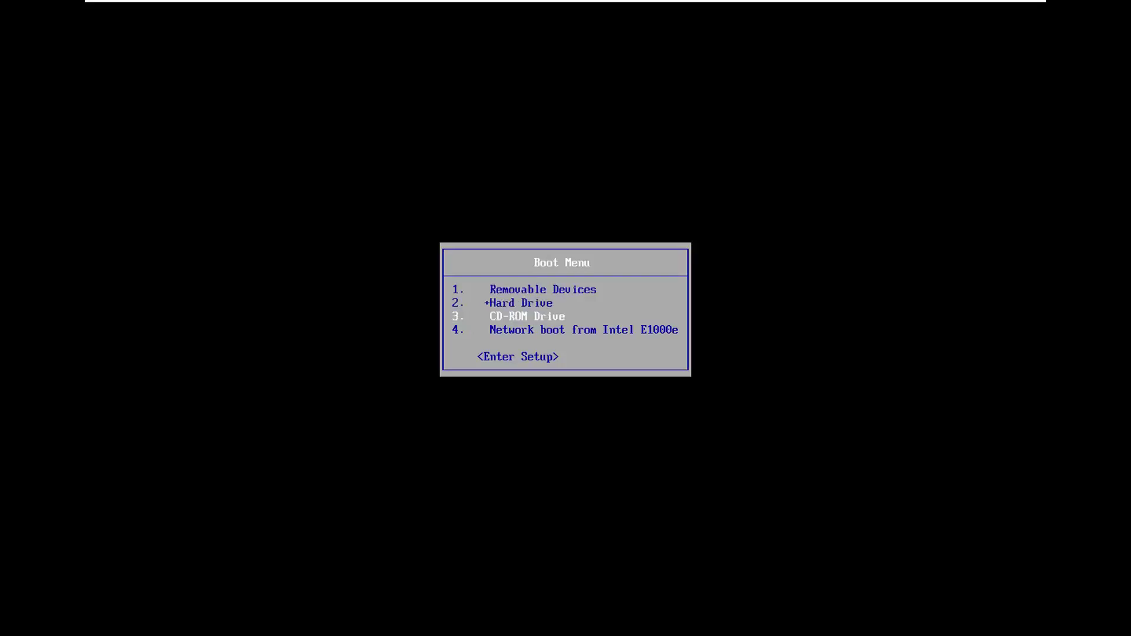
pyautogui.press('Return')
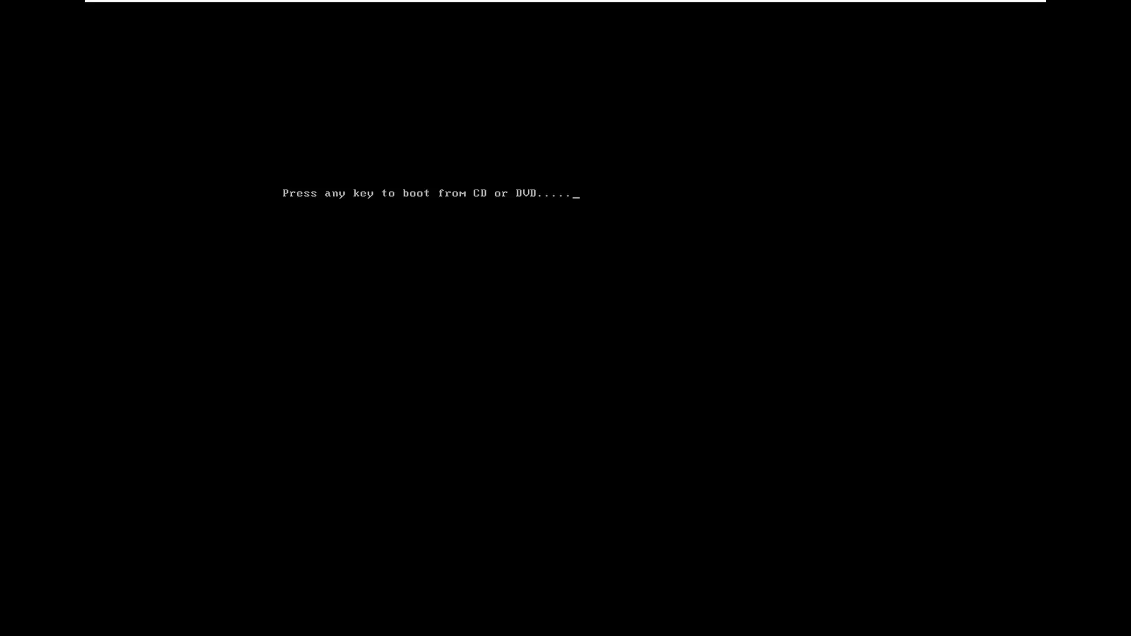
pyautogui.press('Return')
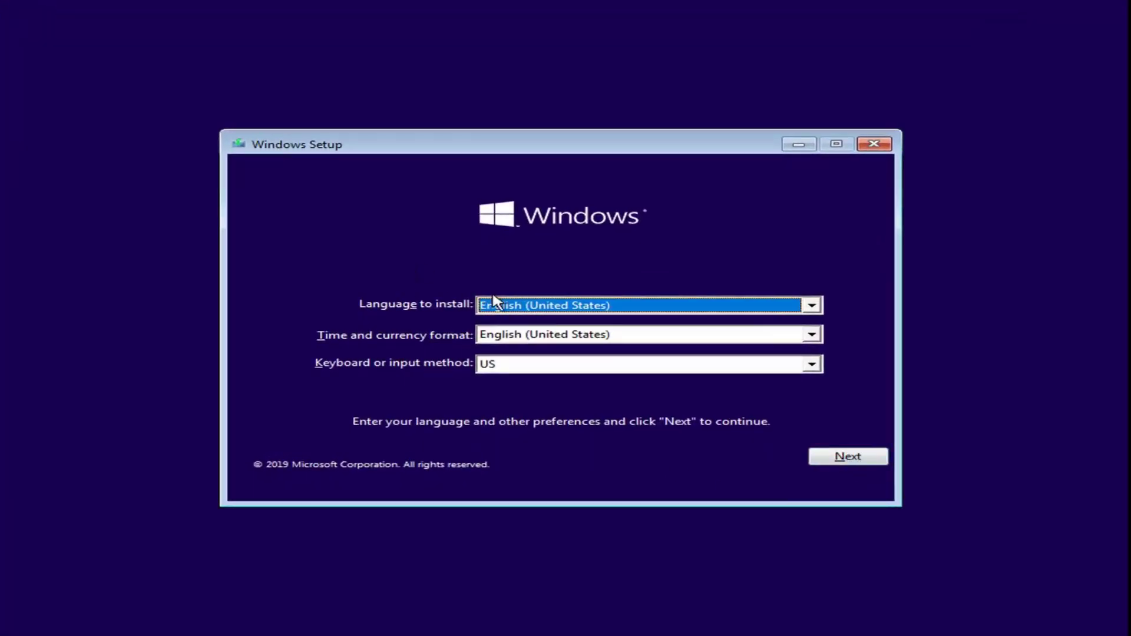
# Enter the computer repair environment with the default language settings and run Startup Repair on the Windows 10 installation.
pyautogui.click(857, 460)
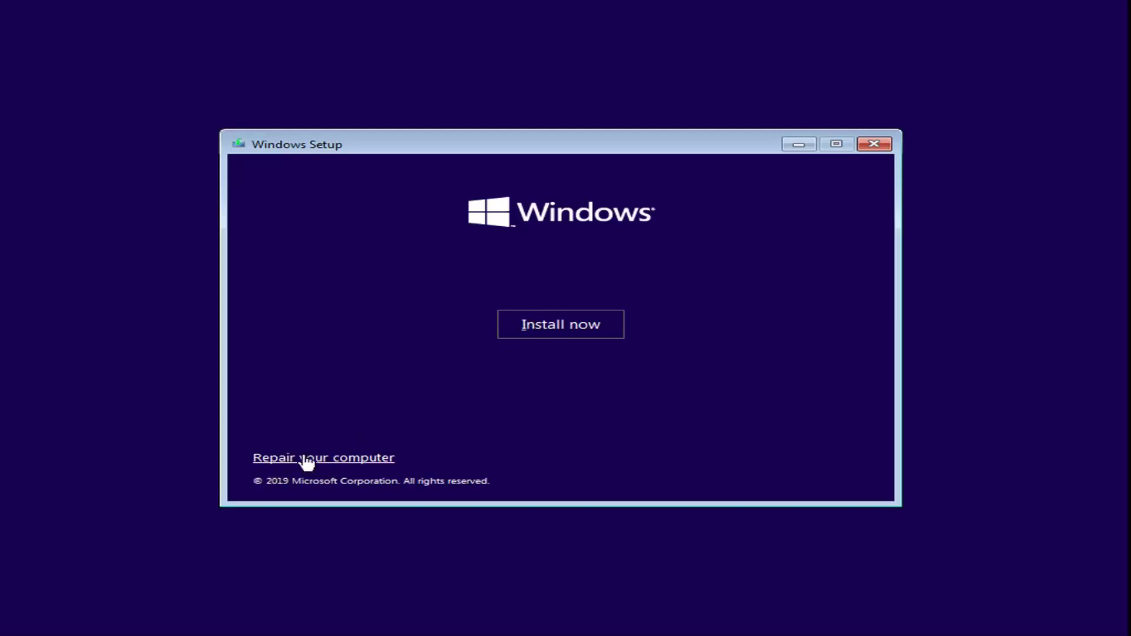
pyautogui.click(283, 464)
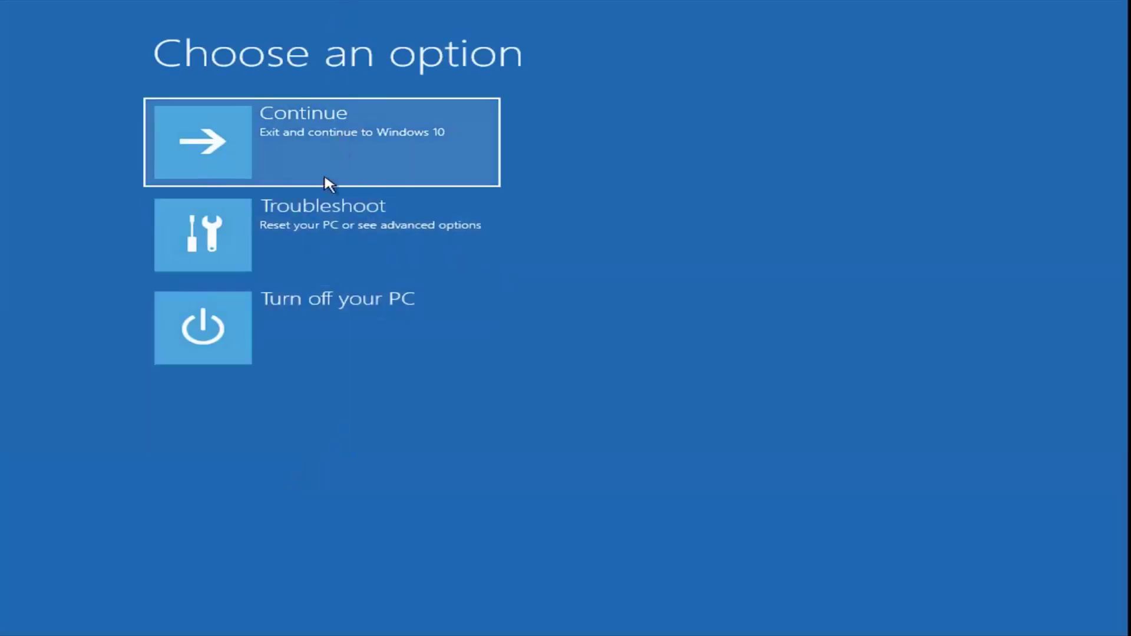
pyautogui.click(253, 231)
pyautogui.click(255, 234)
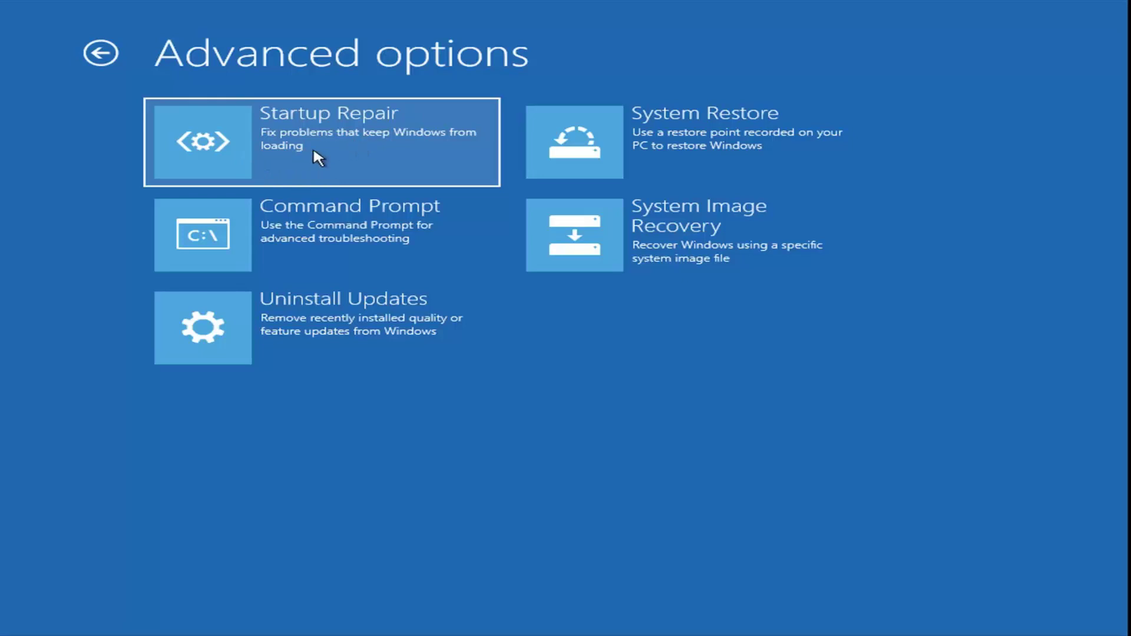
pyautogui.click(226, 148)
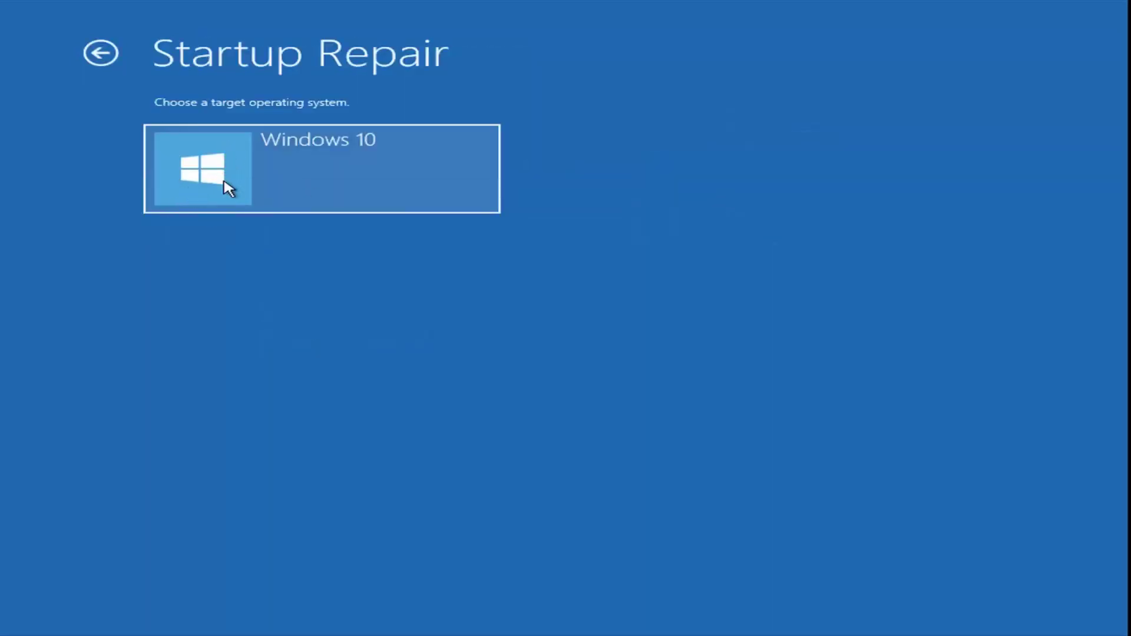
pyautogui.click(242, 181)
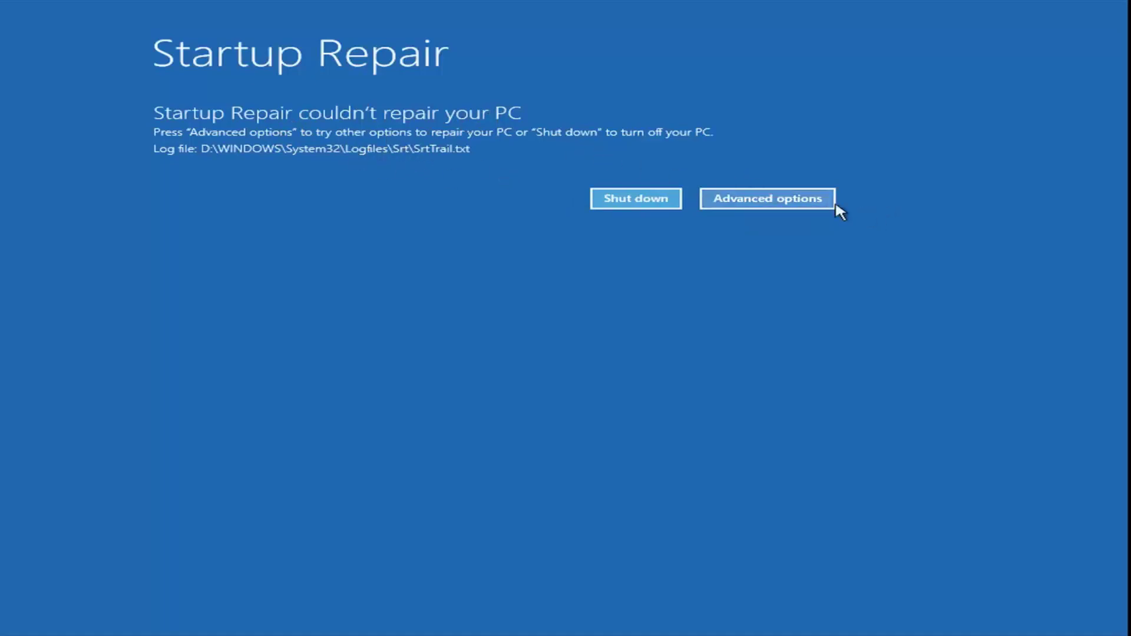
# Walk through System Restore for Windows 10 with the "Before Updates" restore point up to the confirmation page, and cancel it.
pyautogui.click(765, 201)
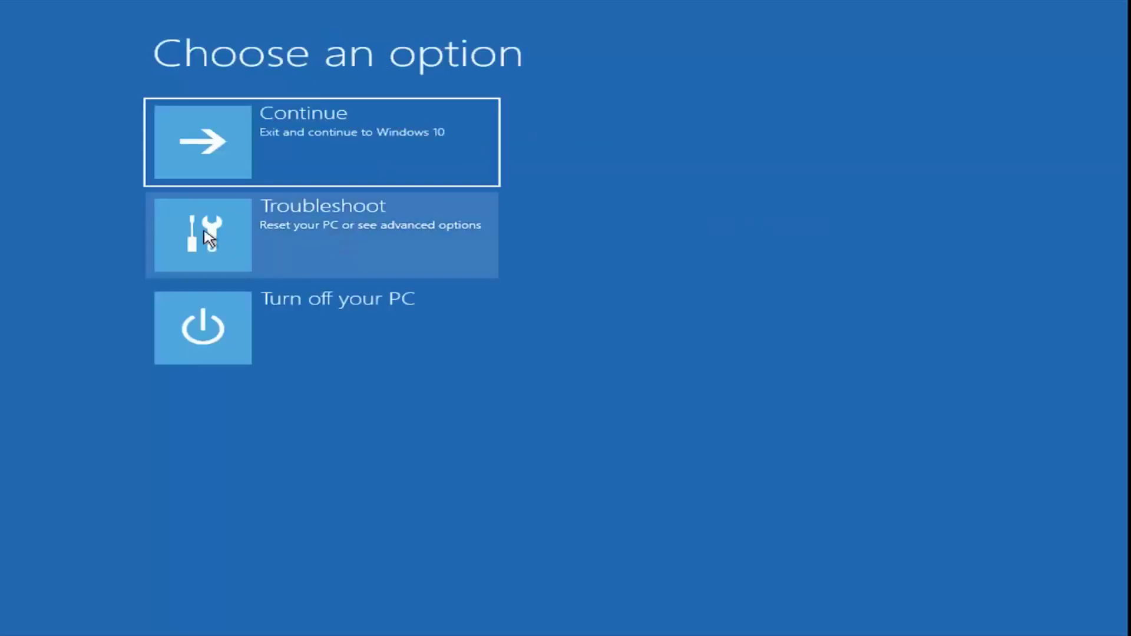
pyautogui.click(248, 230)
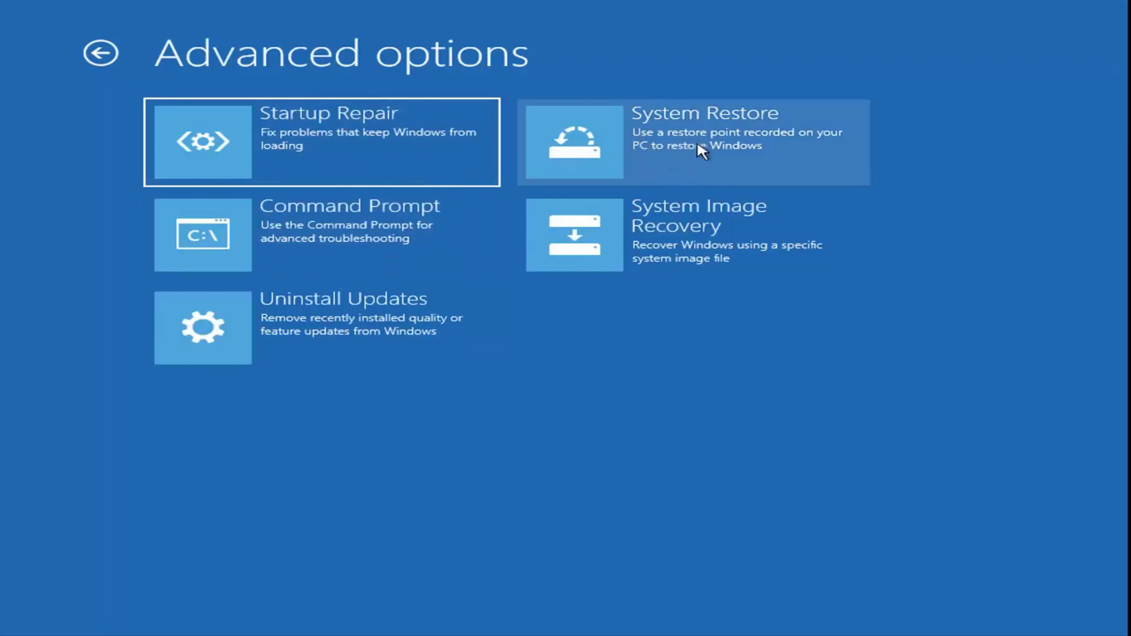
pyautogui.click(640, 139)
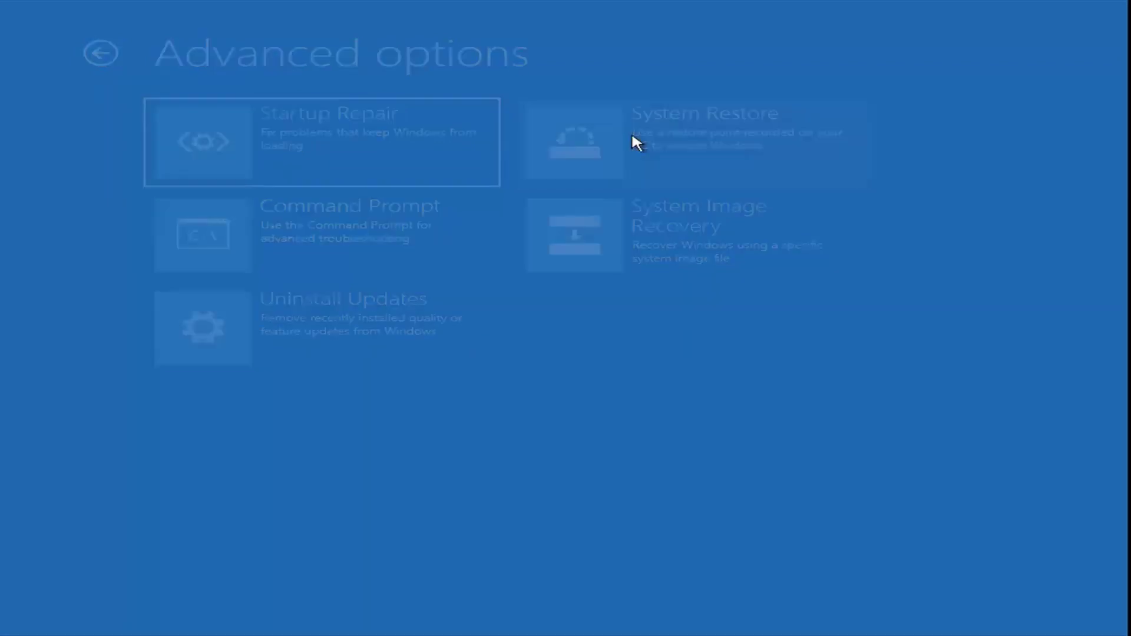
pyautogui.click(258, 187)
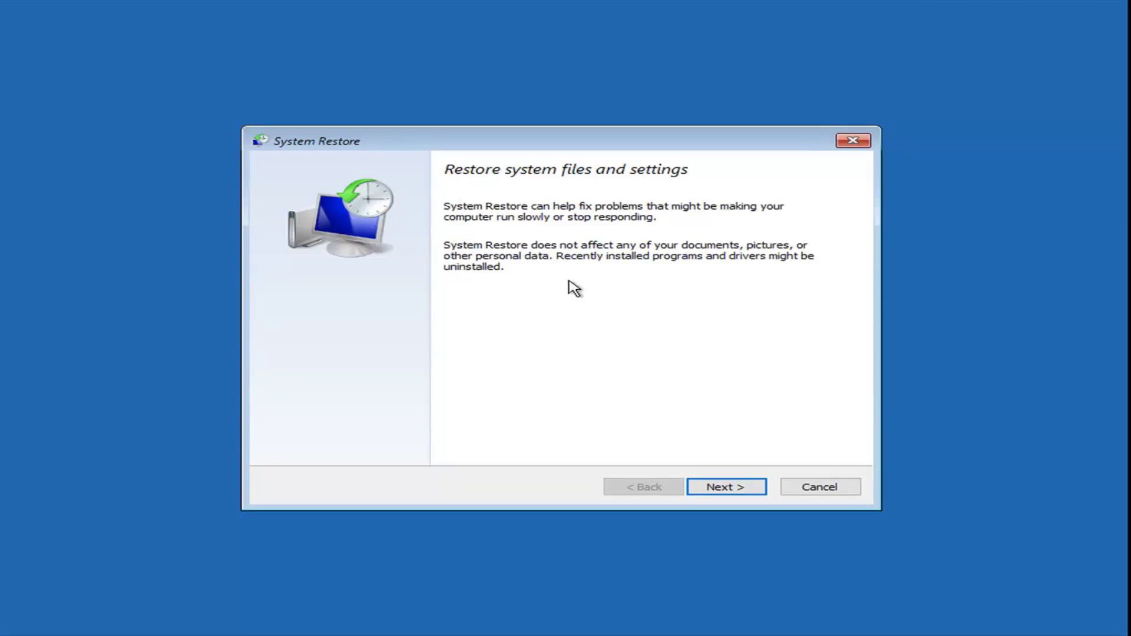
pyautogui.click(717, 488)
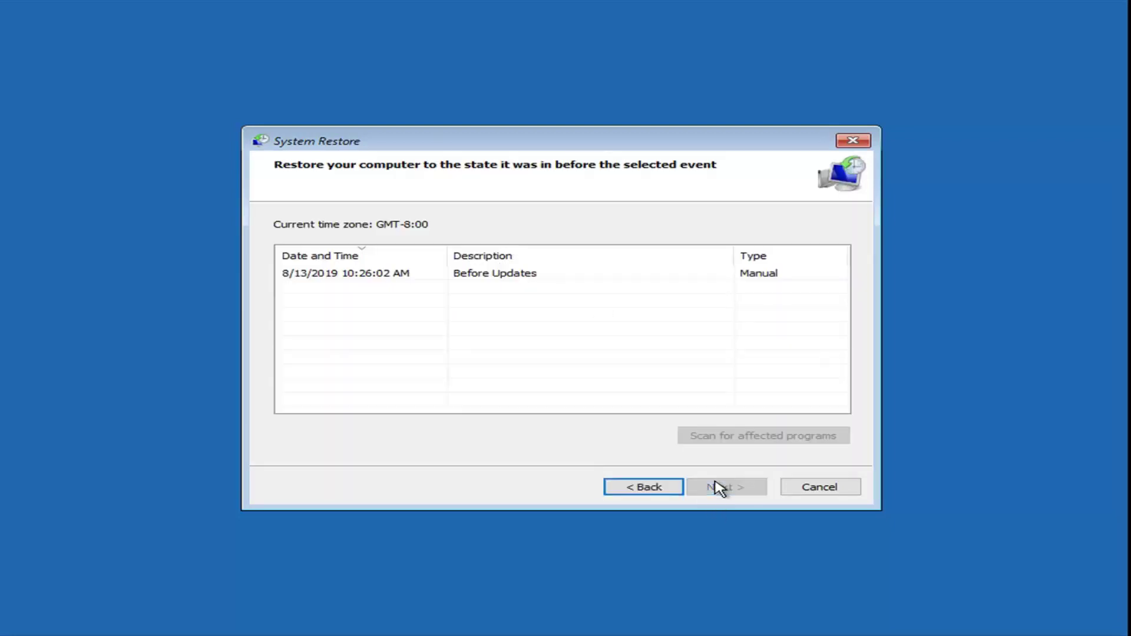
pyautogui.click(330, 274)
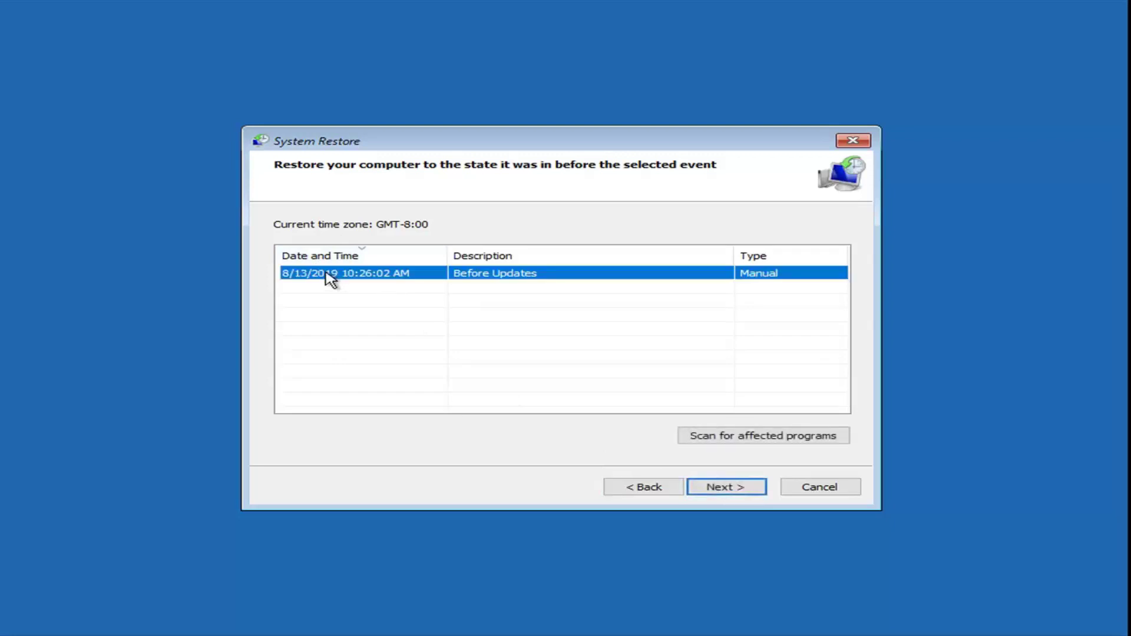
pyautogui.click(709, 488)
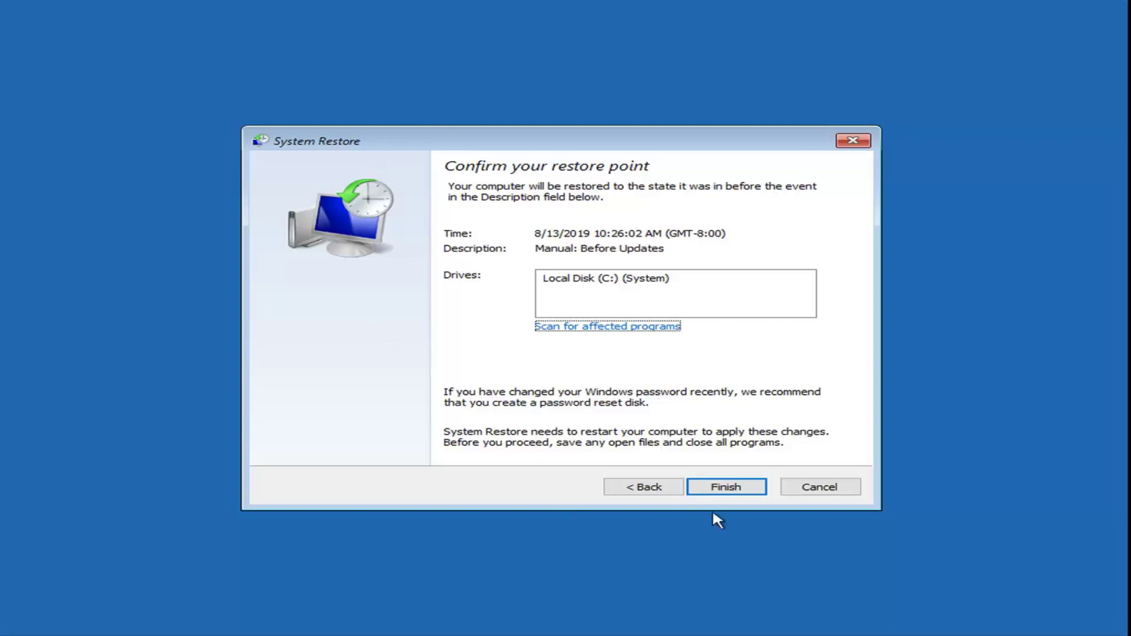
pyautogui.click(818, 487)
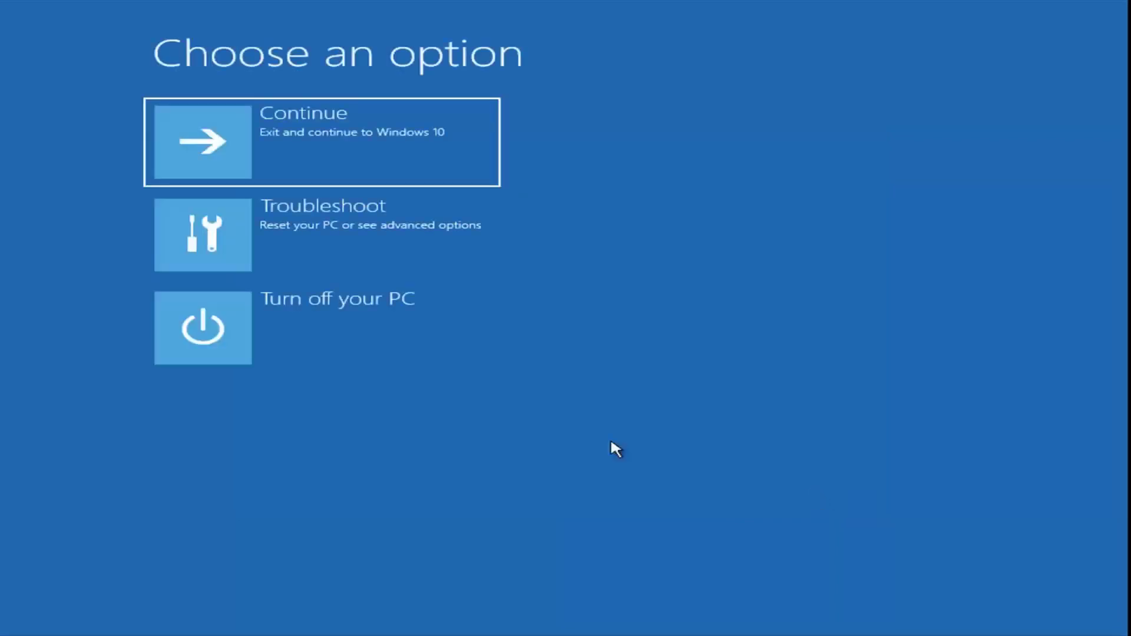
# Examine the Uninstall Updates choices among the advanced troubleshooting options, and return without uninstalling anything.
pyautogui.click(301, 254)
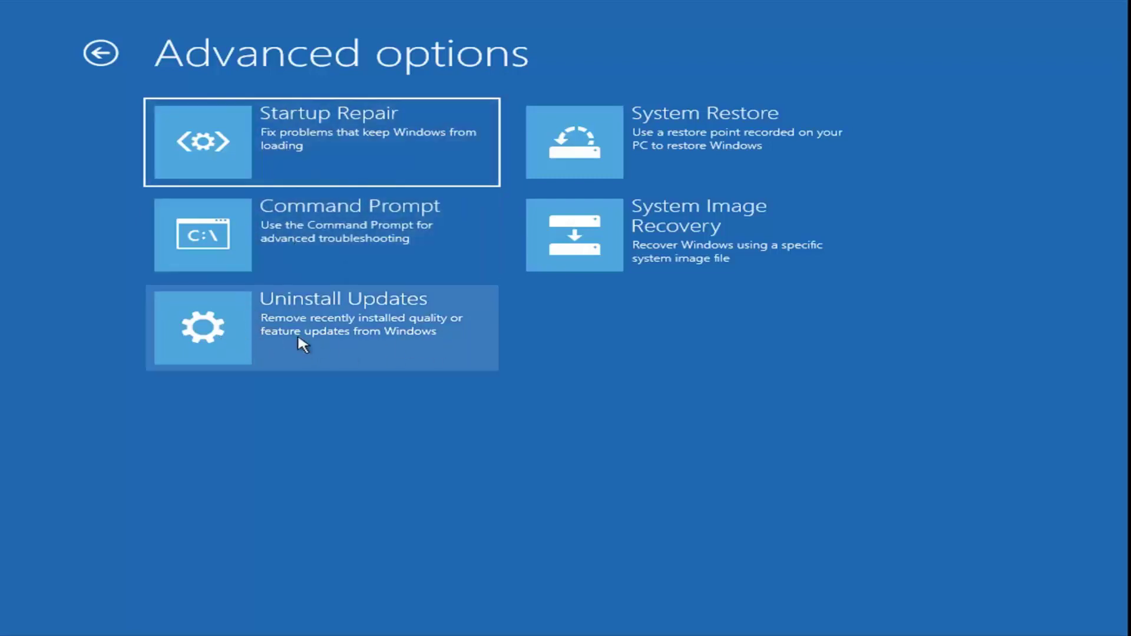
pyautogui.click(263, 348)
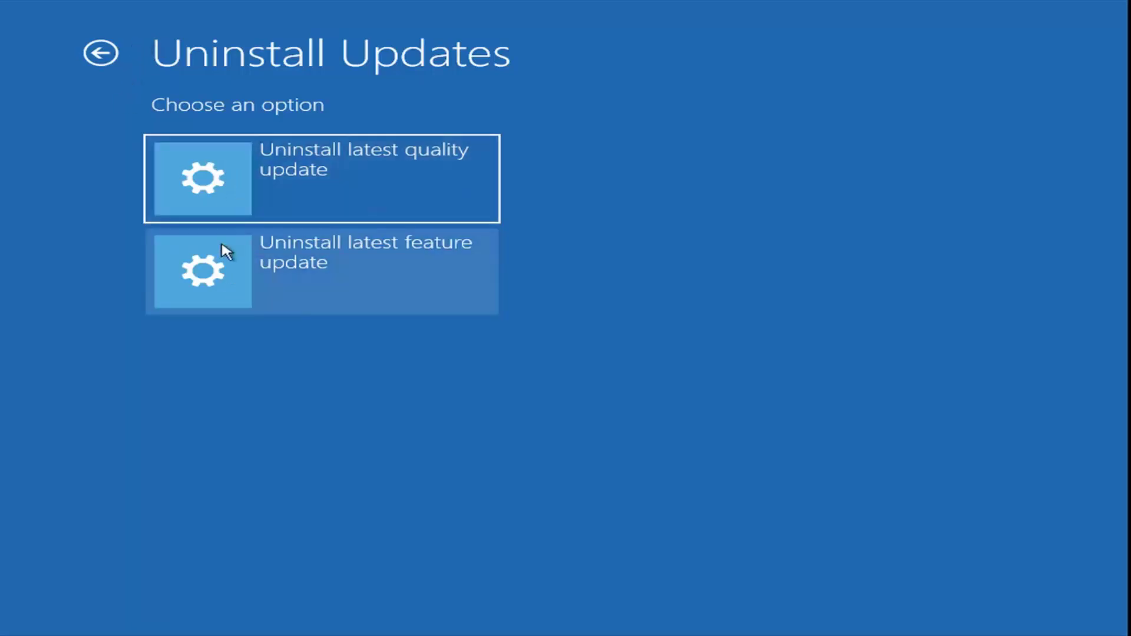
pyautogui.click(100, 53)
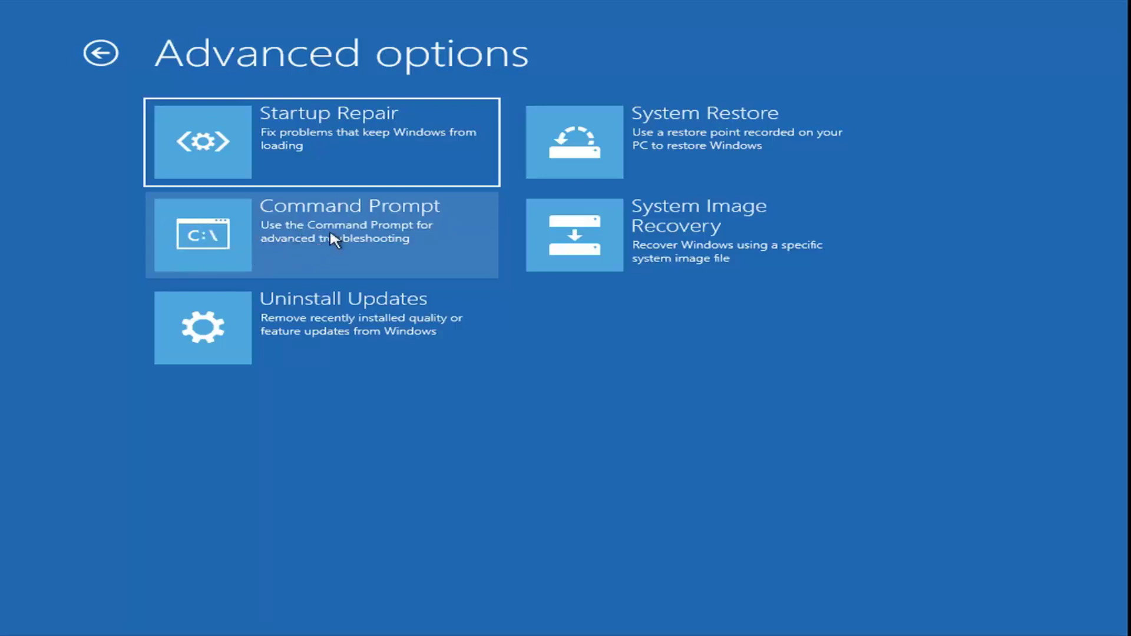
# Open the recovery Command Prompt and check the C: drive with chkdsk /f /r C:.
pyautogui.click(288, 234)
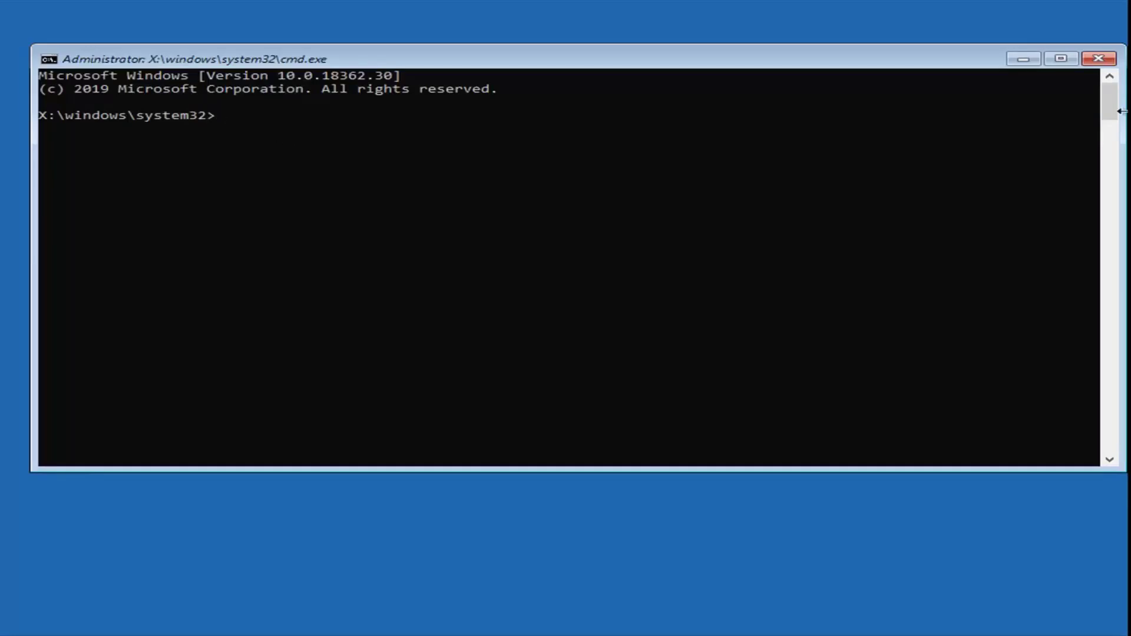
pyautogui.write('chkdsk')
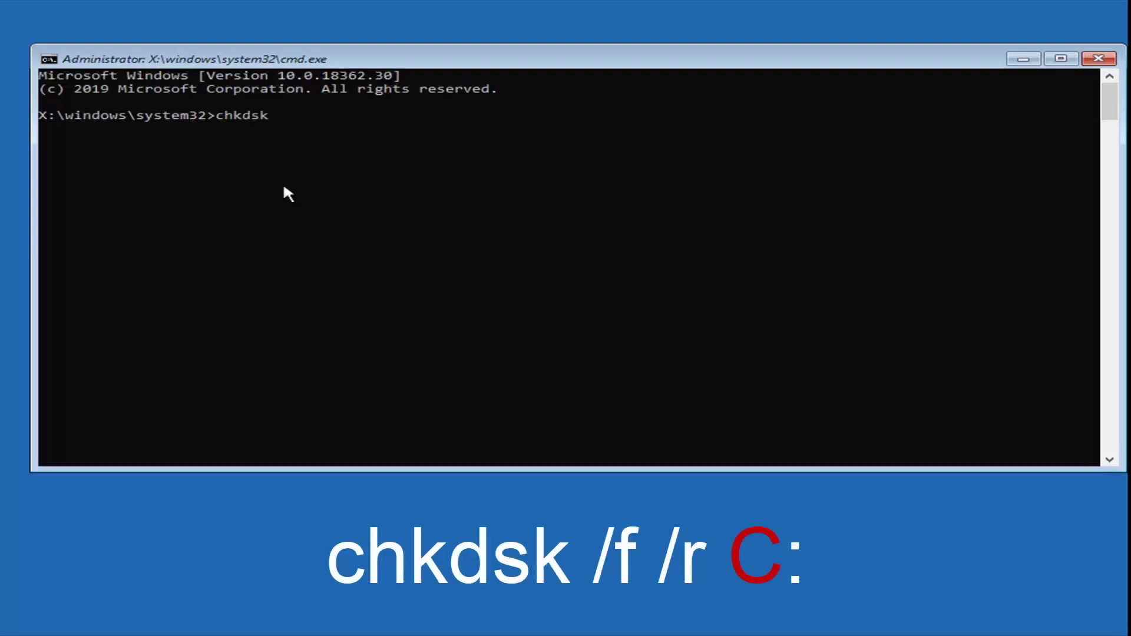
pyautogui.write(' /f /r')
pyautogui.write('C')
pyautogui.write(':')
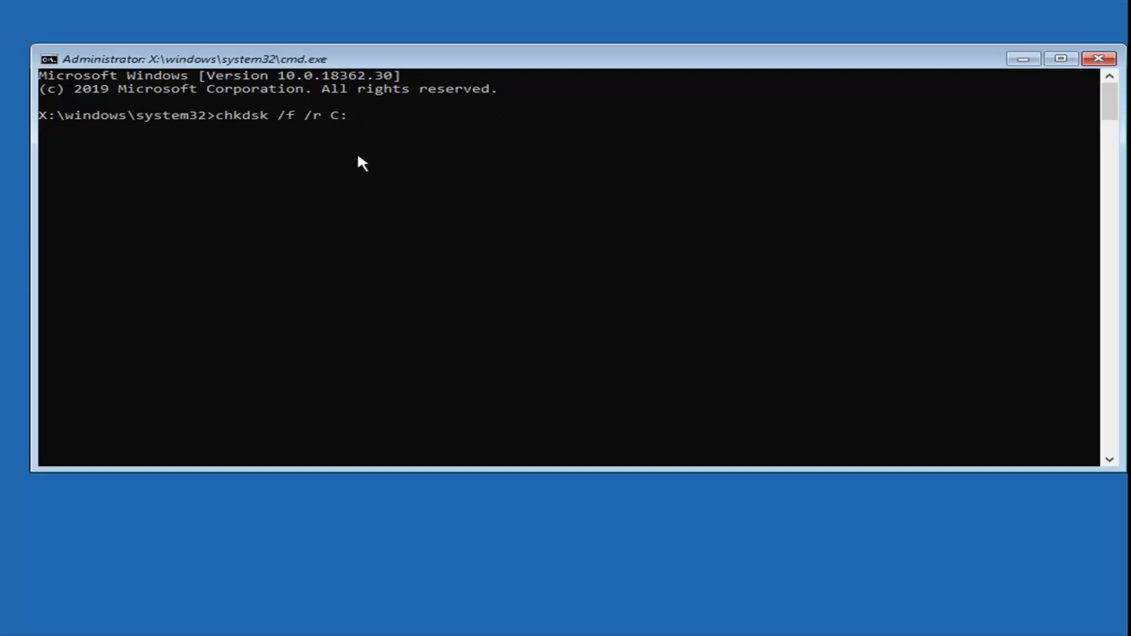
pyautogui.press('Return')
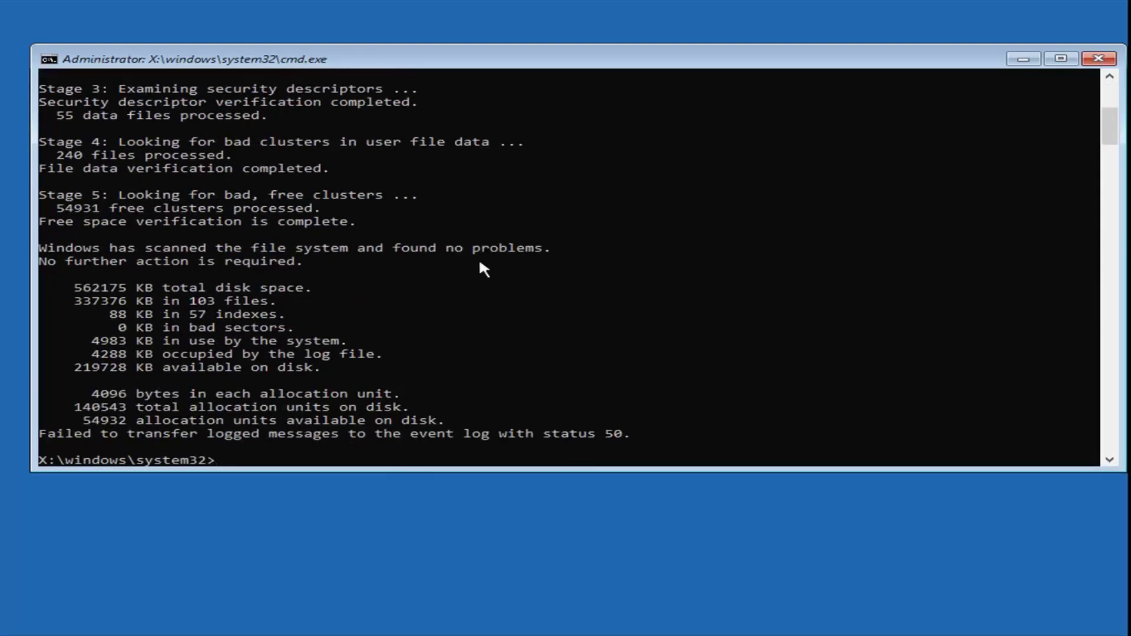
# Rebuild the boot configuration data with the /rebuildbcd option and close the Command Prompt.
pyautogui.write('exe /rebuildbcd')
pyautogui.press('Return')
pyautogui.scroll(1, 980, 123)
pyautogui.click(1099, 58)
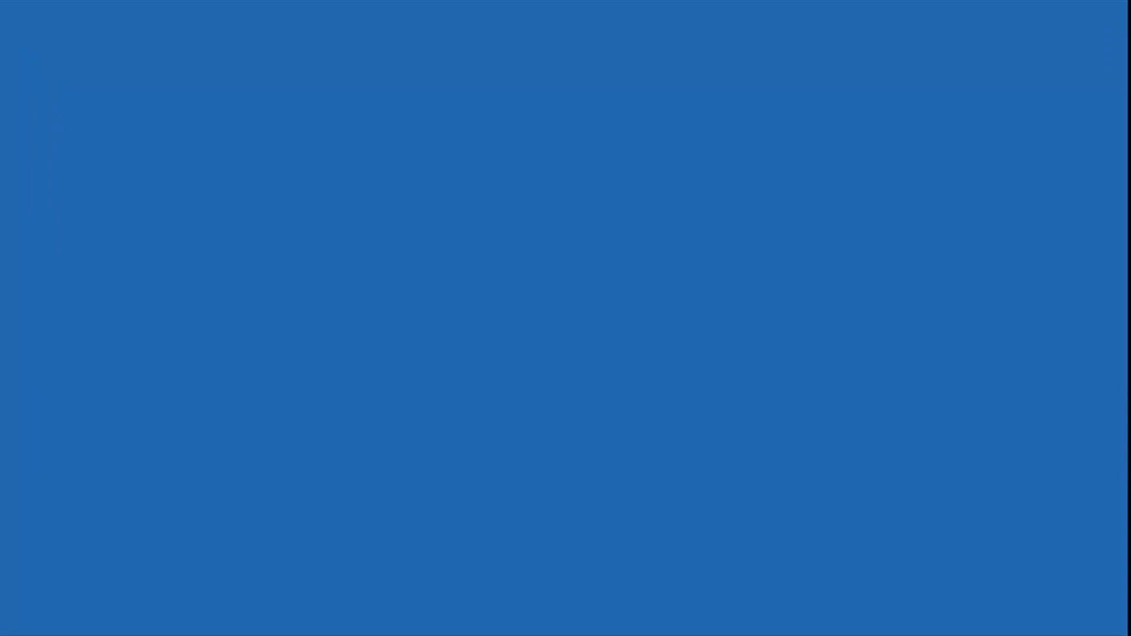
# Reopen the Command Prompt from the advanced troubleshooting options, scan the system files with sfc /scannow, and close it when finished.
pyautogui.click(283, 239)
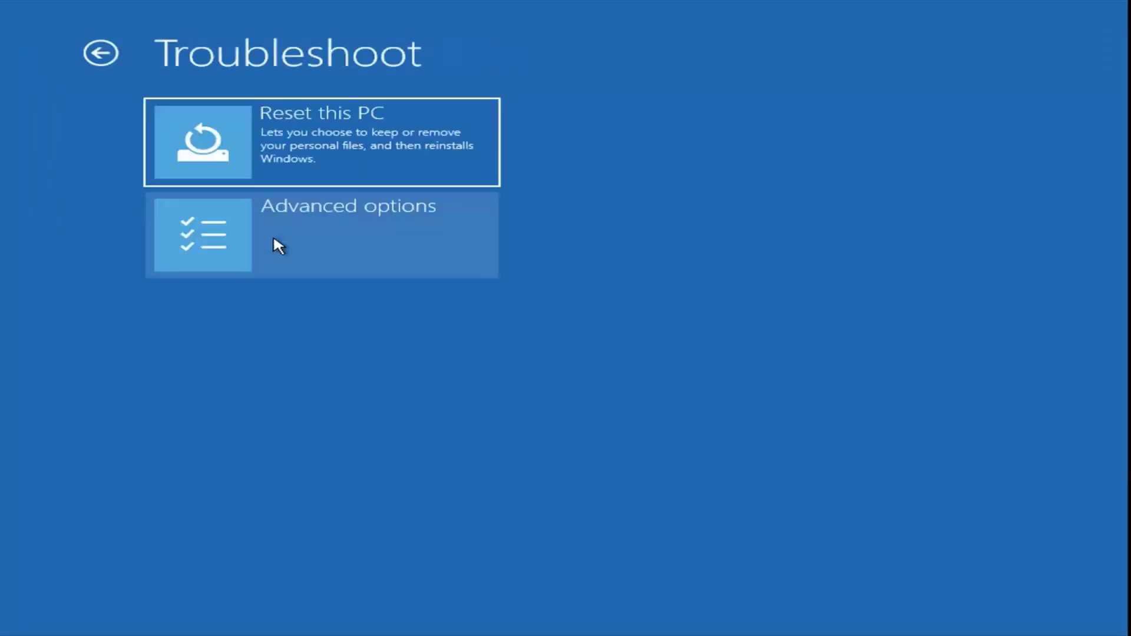
pyautogui.click(252, 244)
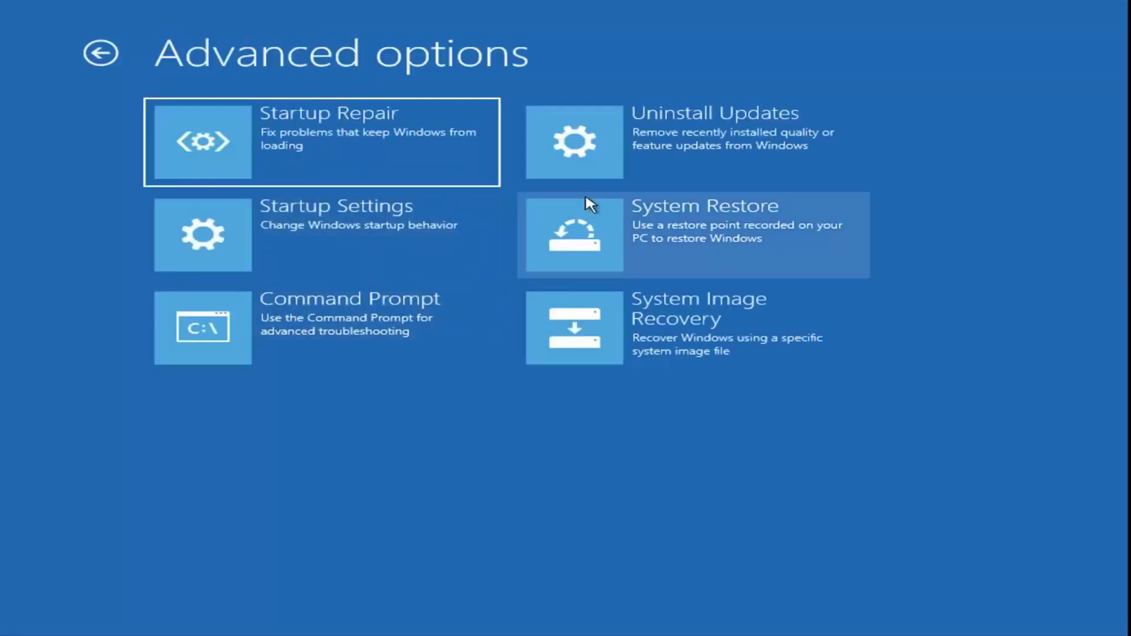
pyautogui.click(321, 327)
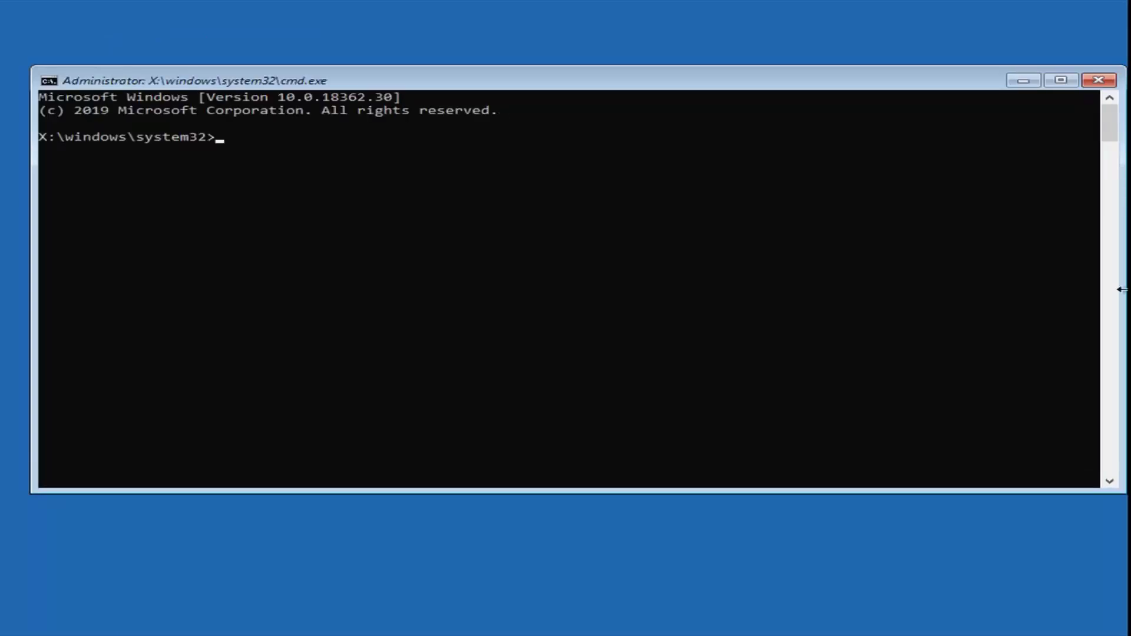
pyautogui.click(255, 154)
pyautogui.write('sfc /scannow')
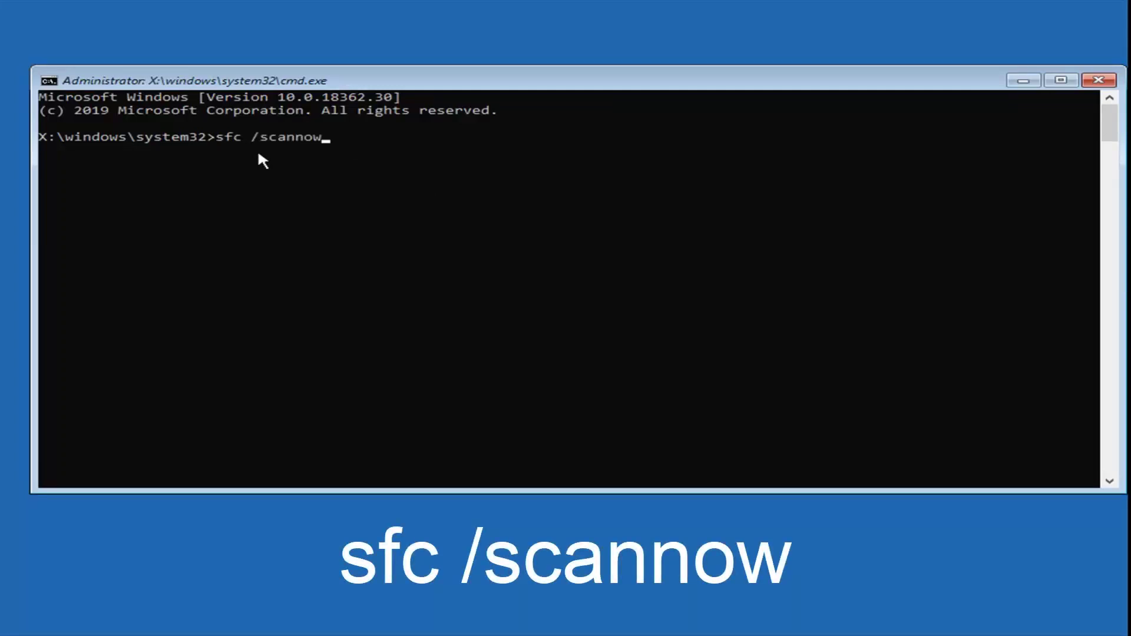
pyautogui.press('Return')
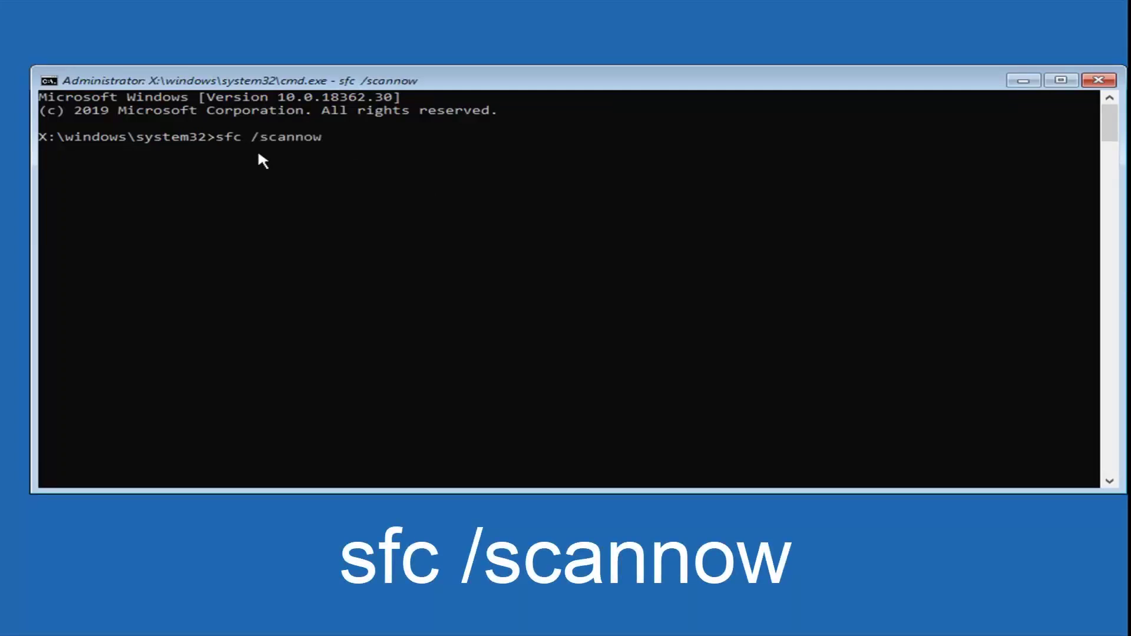
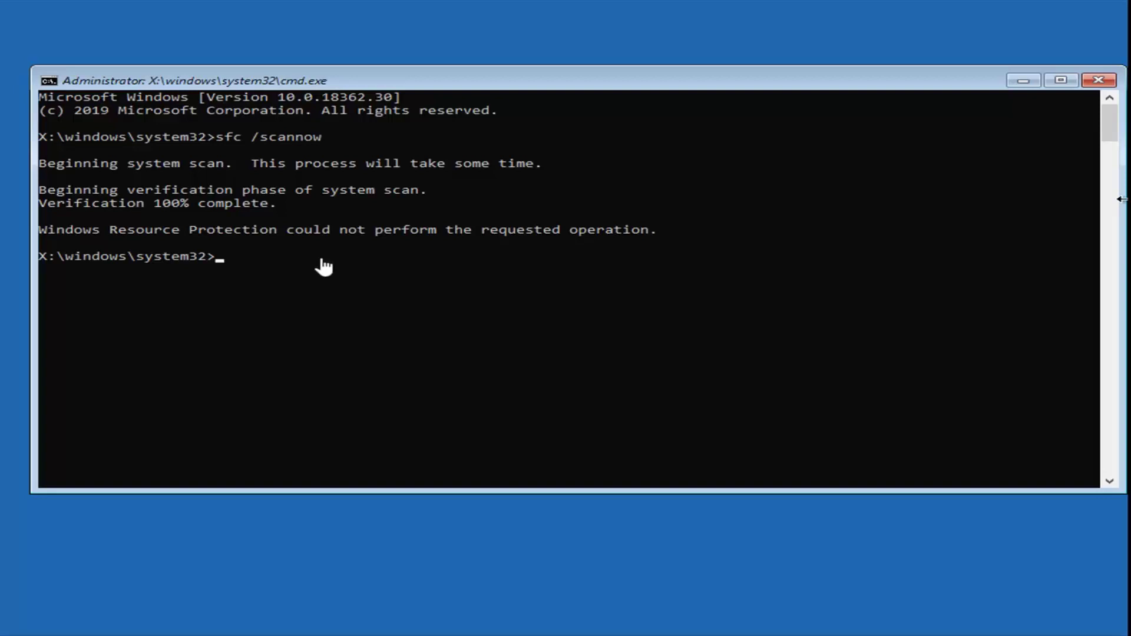
pyautogui.click(1099, 81)
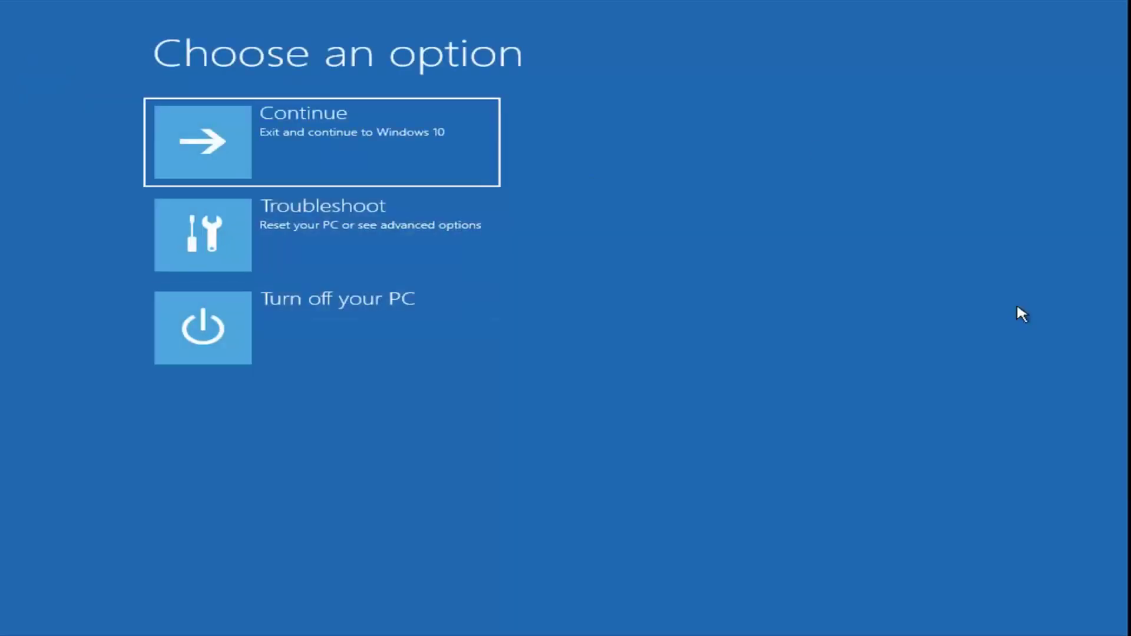